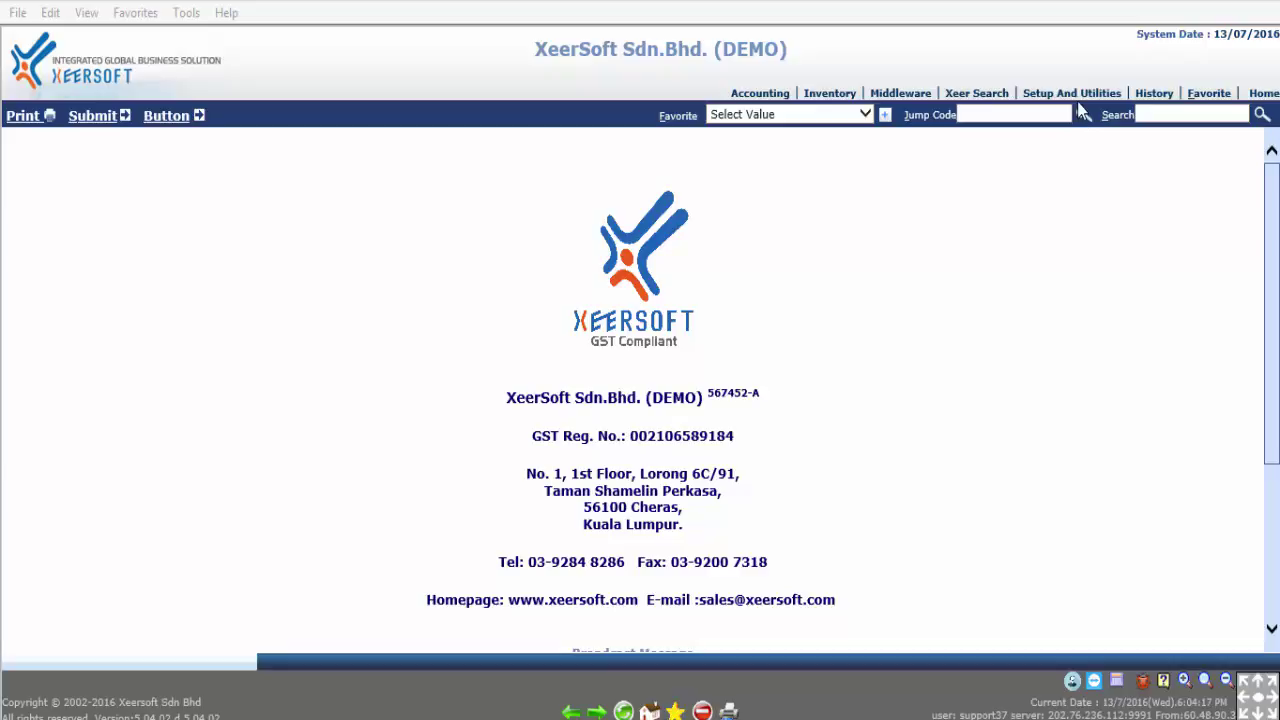
# Open the User Printing Preference page under User Registration, and bring up the browser's page setup to compare the margin settings.
pyautogui.click(1071, 93)
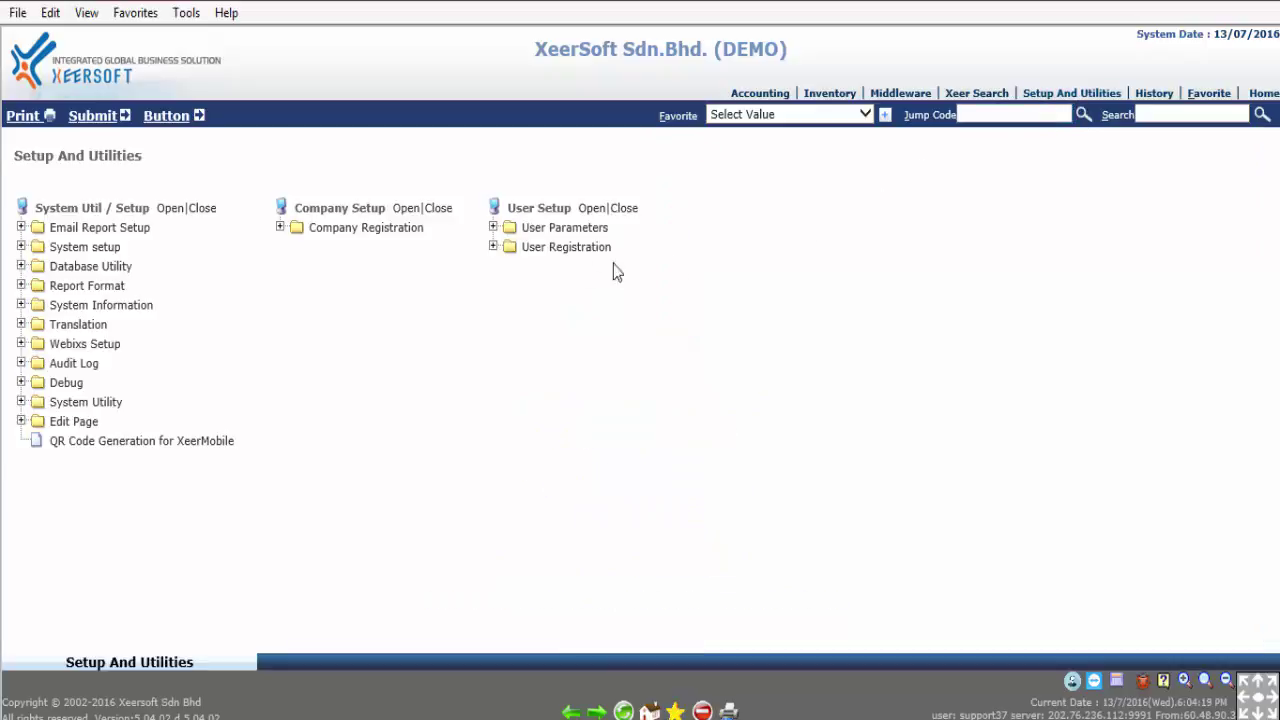
pyautogui.click(493, 249)
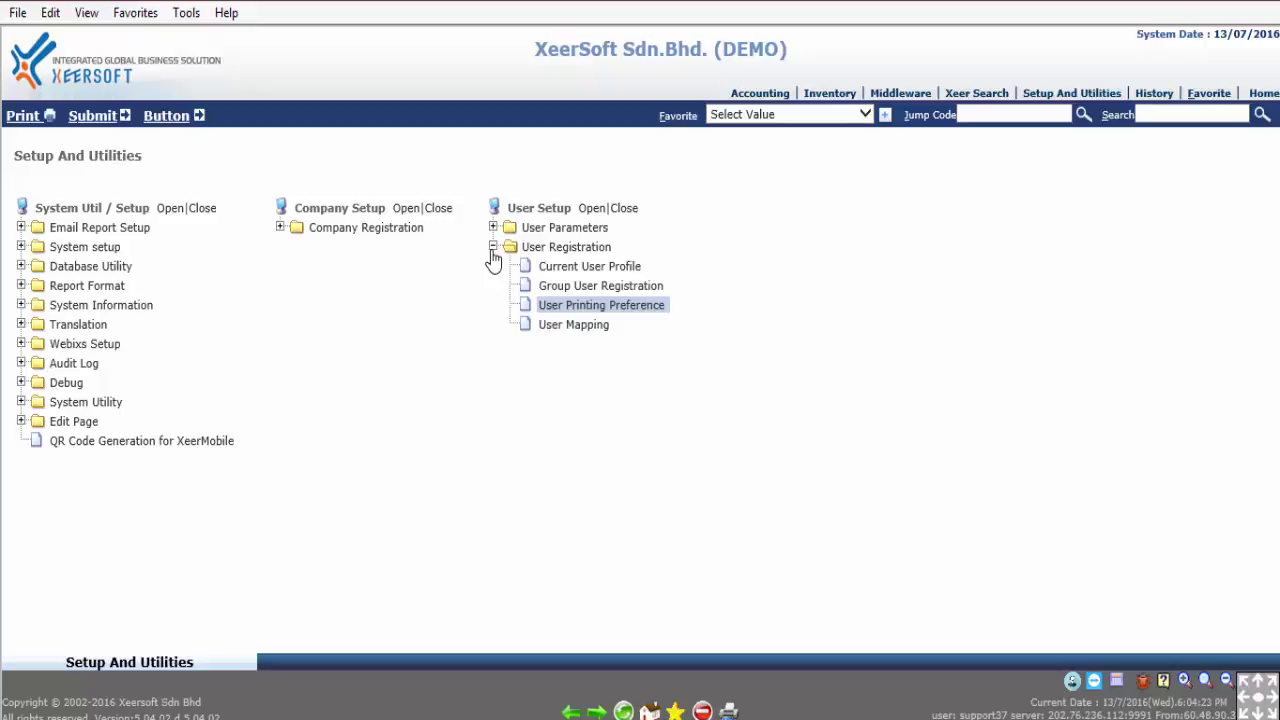
pyautogui.click(570, 313)
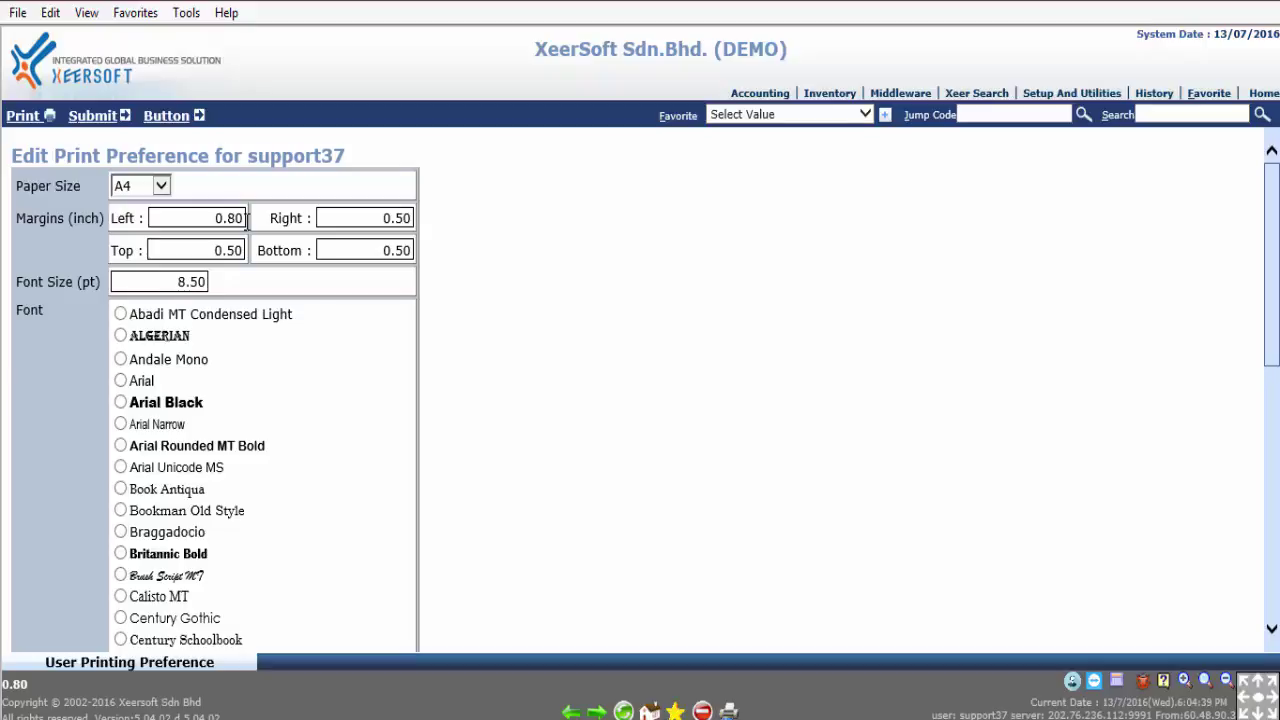
pyautogui.click(16, 22)
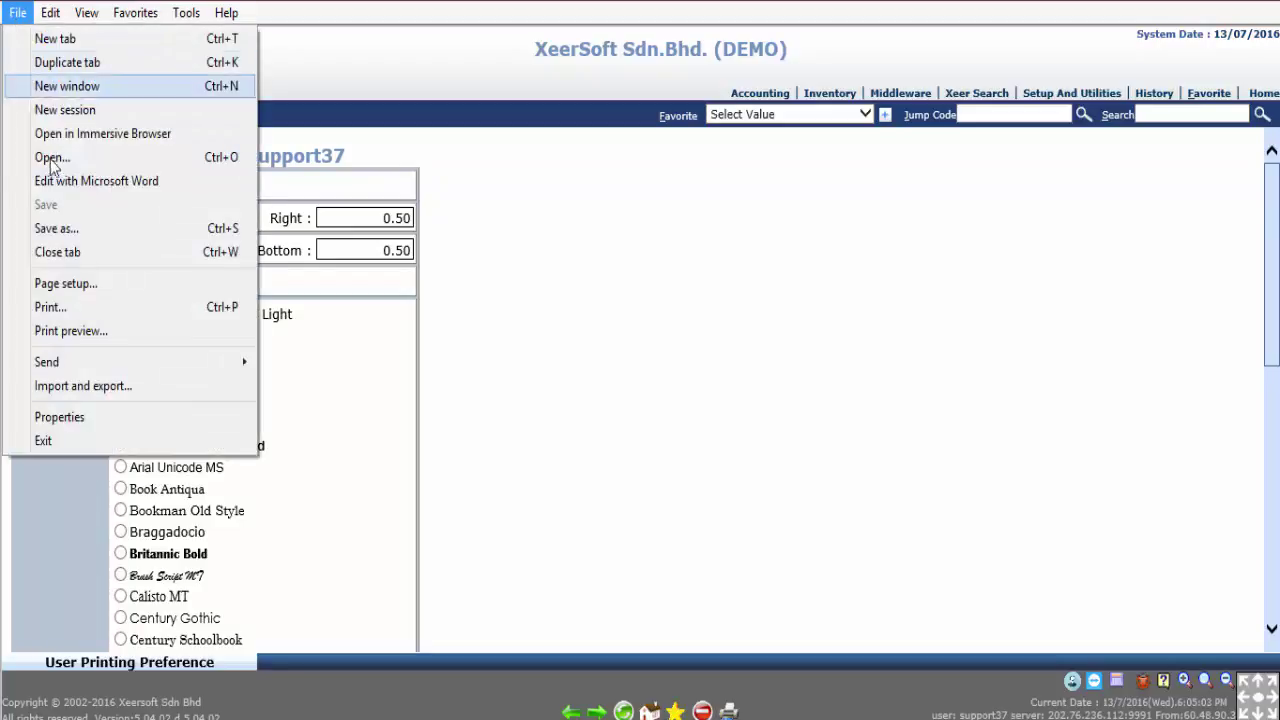
pyautogui.click(80, 284)
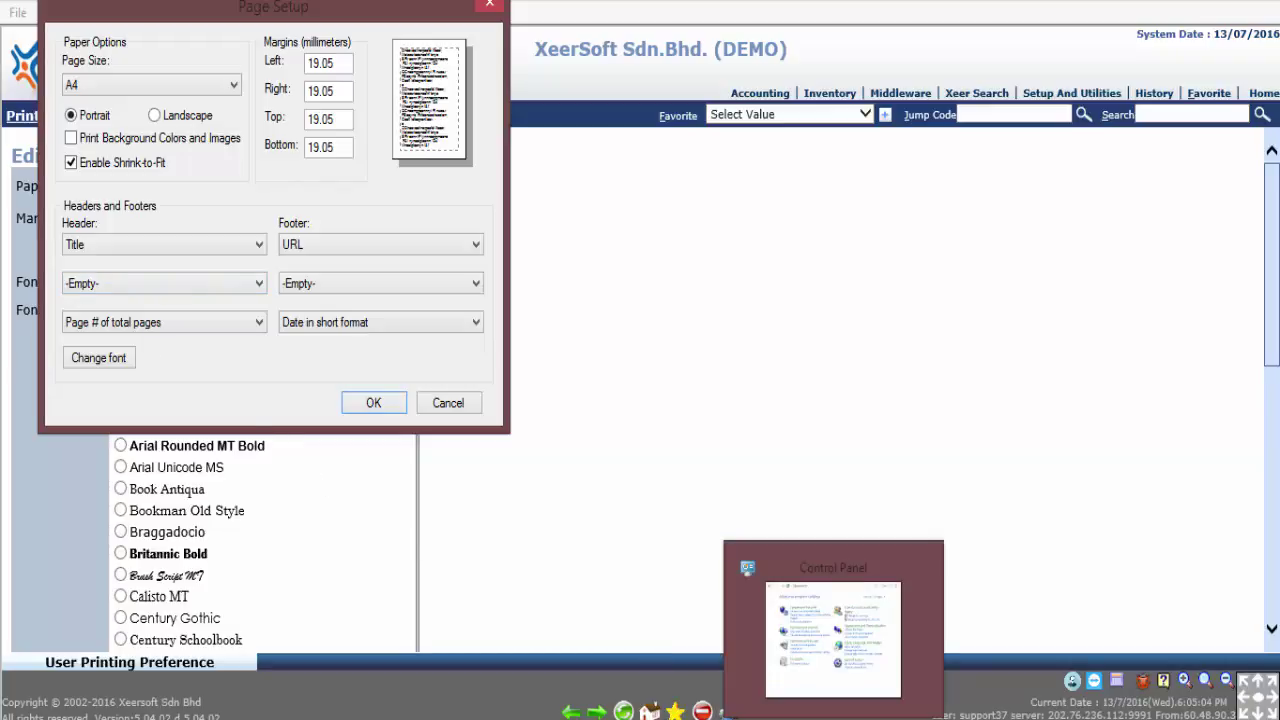
# Switch to Control Panel and set the measurement system to U.S. in the Region number format settings.
pyautogui.click(833, 715)
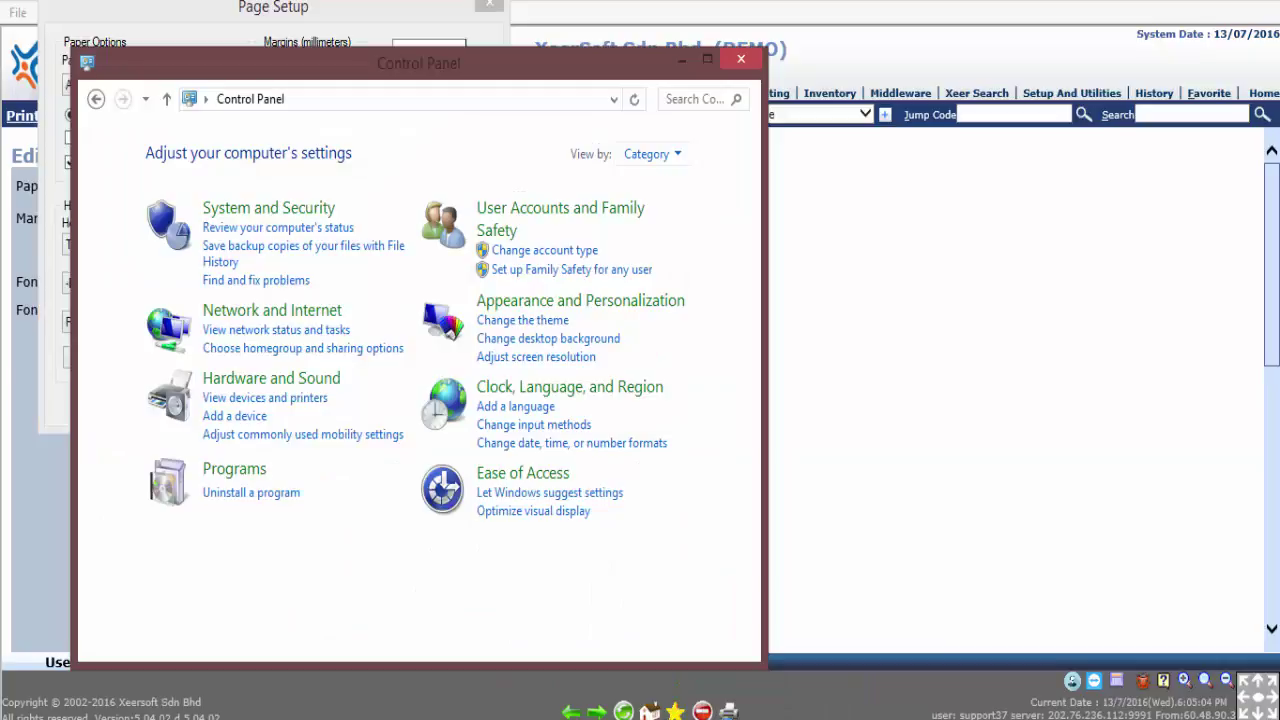
pyautogui.click(583, 393)
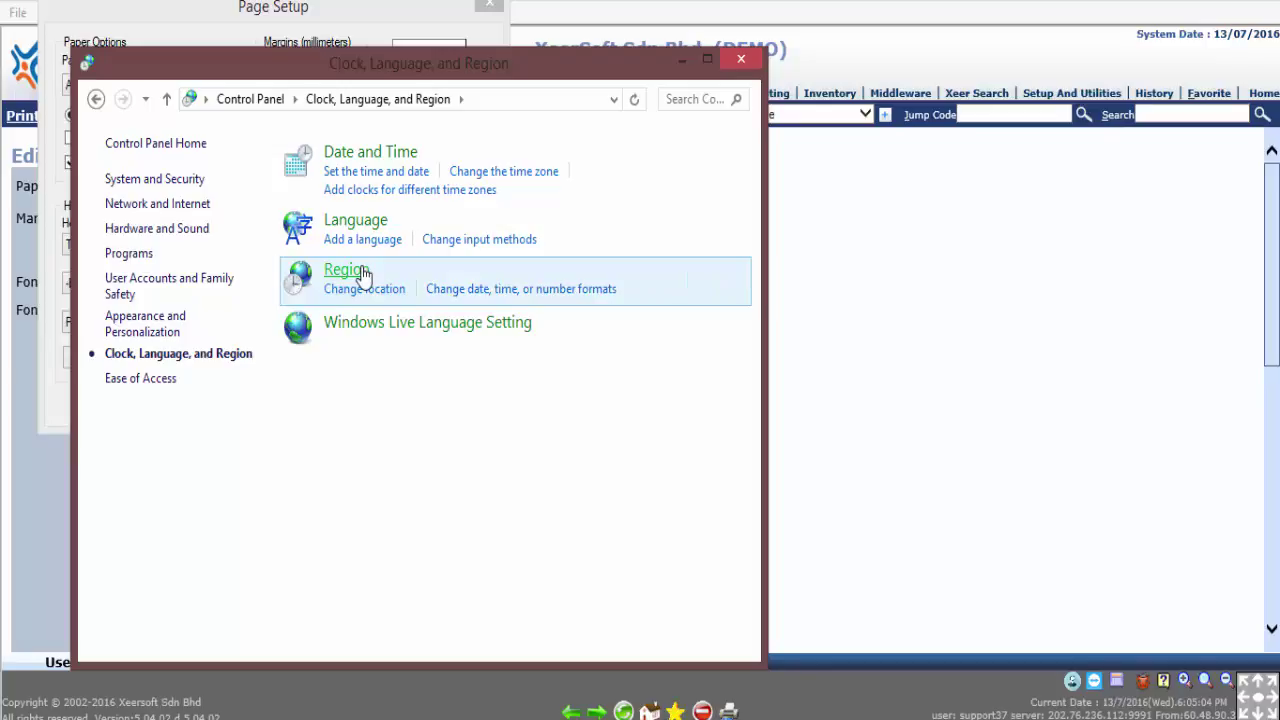
pyautogui.click(362, 272)
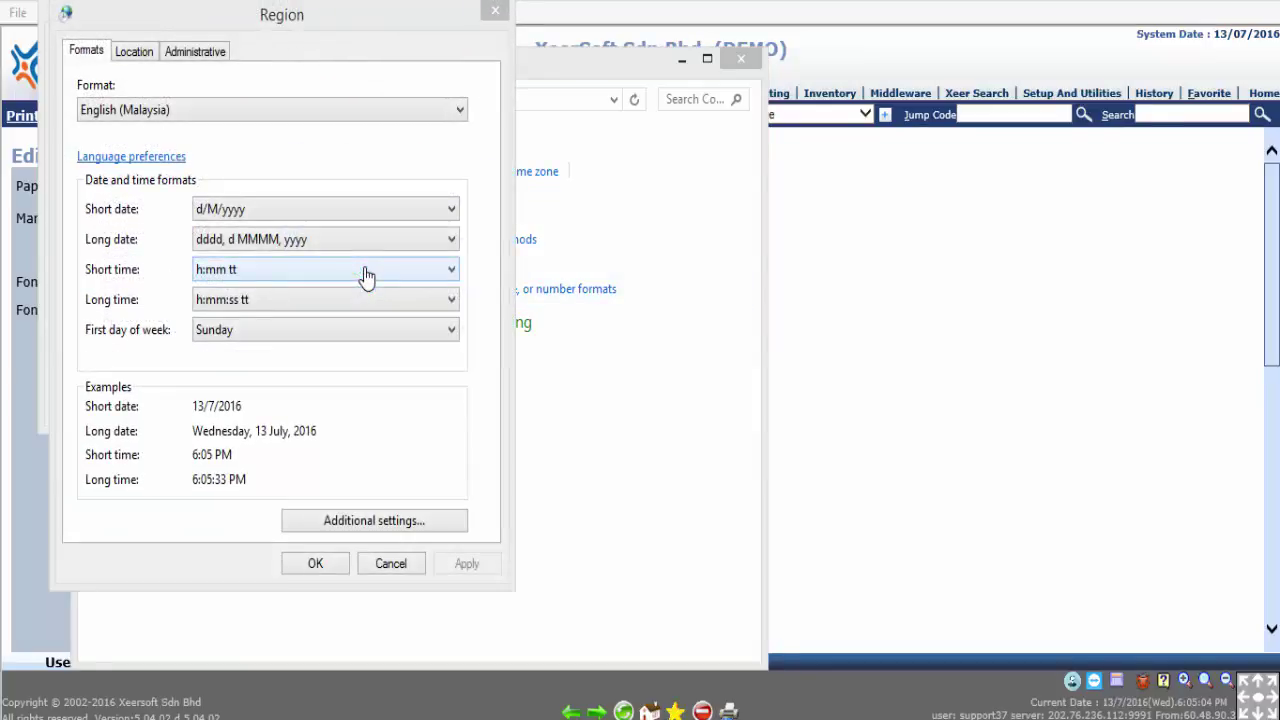
pyautogui.click(405, 520)
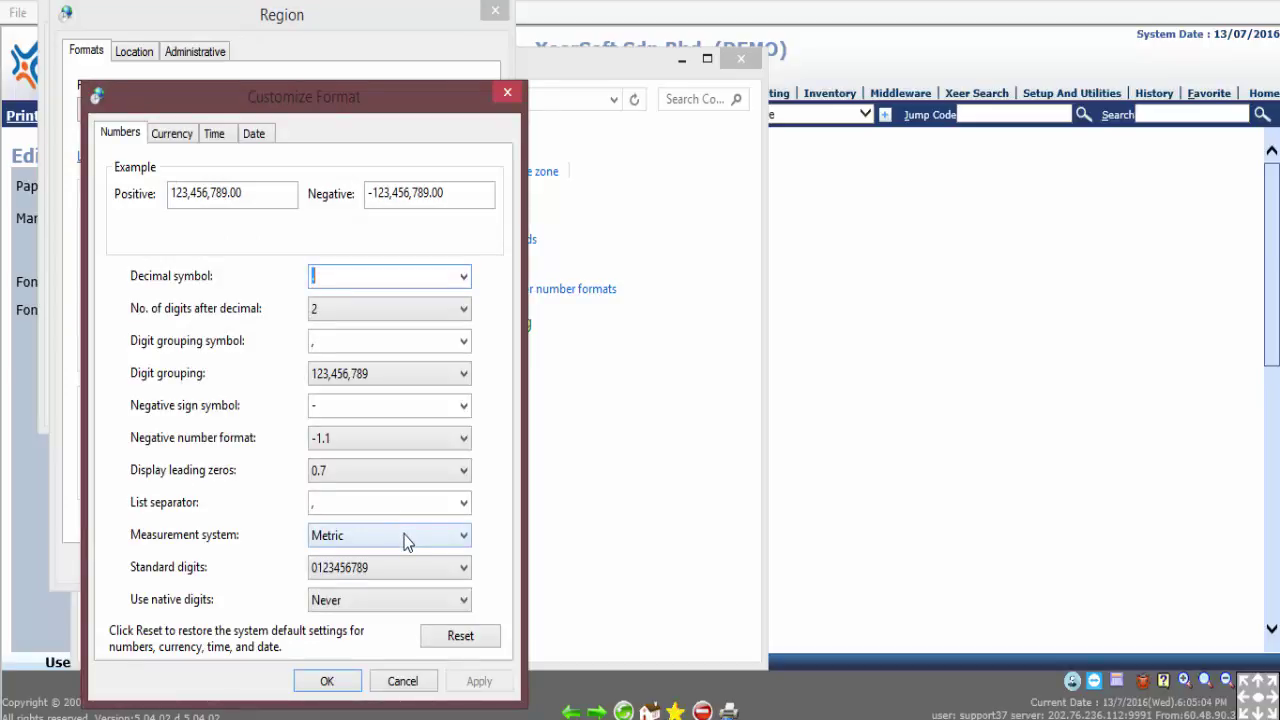
pyautogui.click(406, 537)
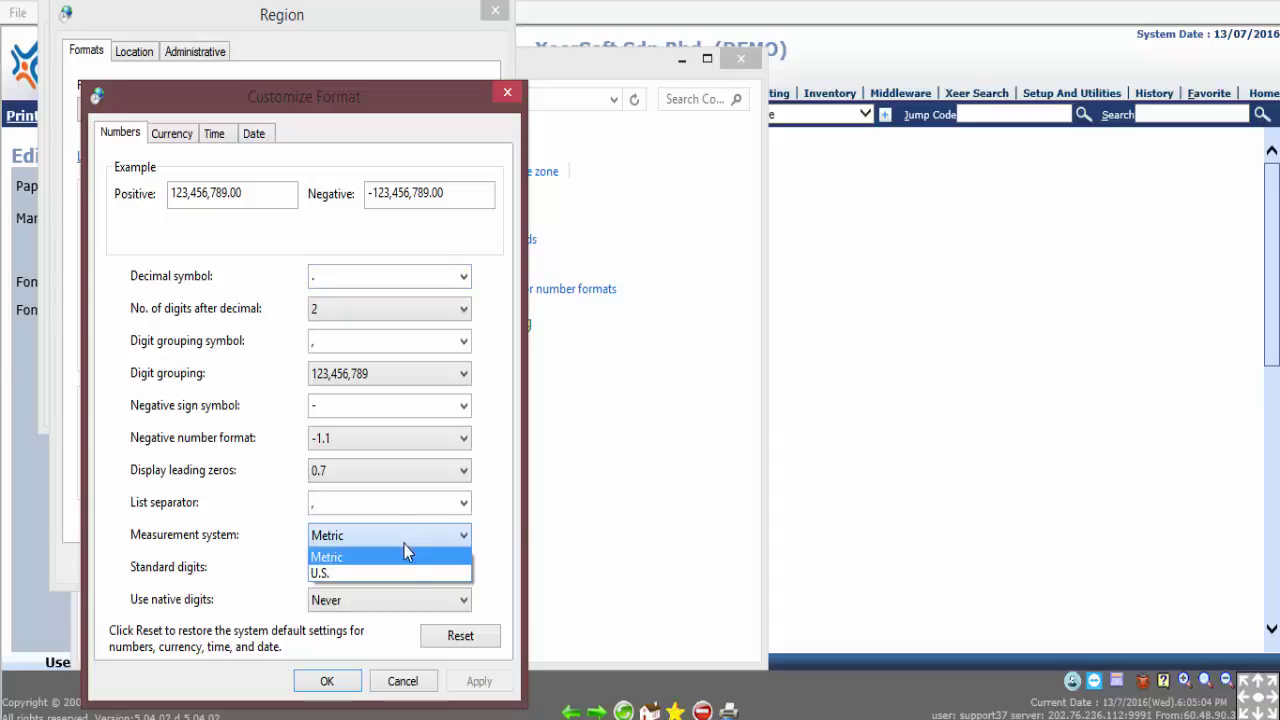
pyautogui.click(407, 572)
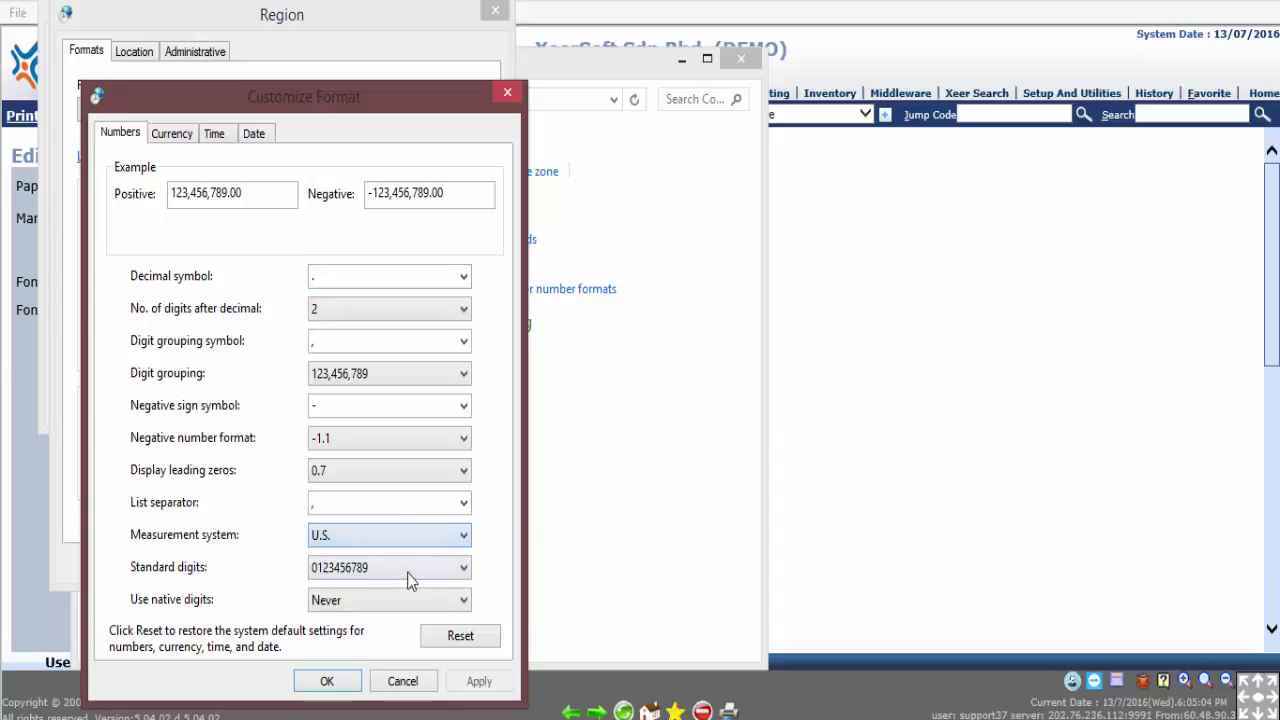
pyautogui.click(345, 681)
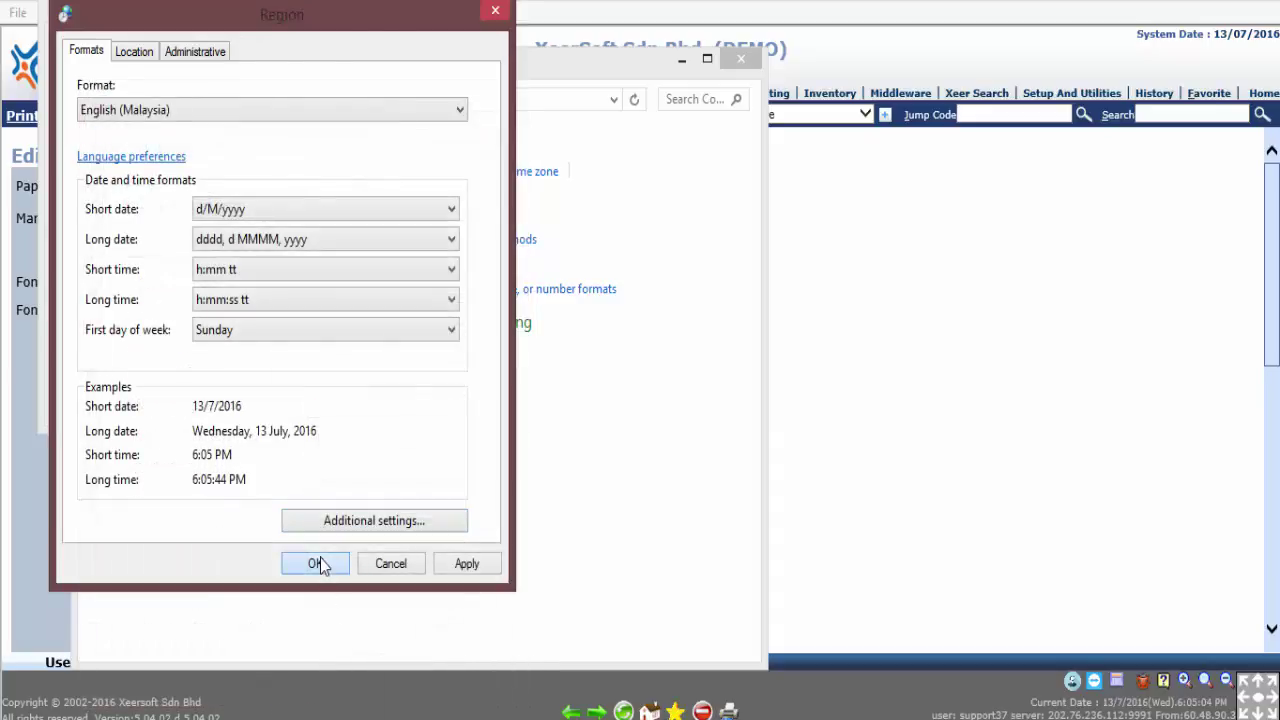
pyautogui.click(320, 560)
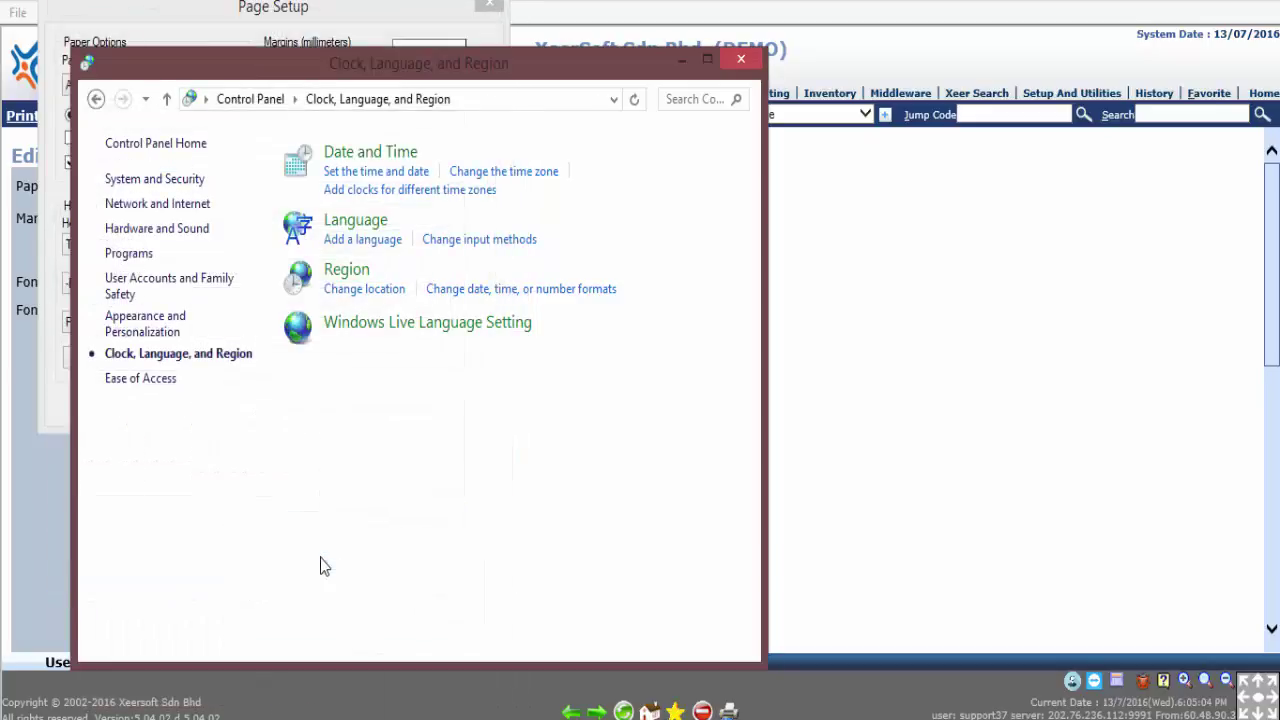
# Reopen the browser's page setup and set the margins to left 0.8, right 0.5, top 0.5 and bottom 0.57 inches.
pyautogui.click(285, 10)
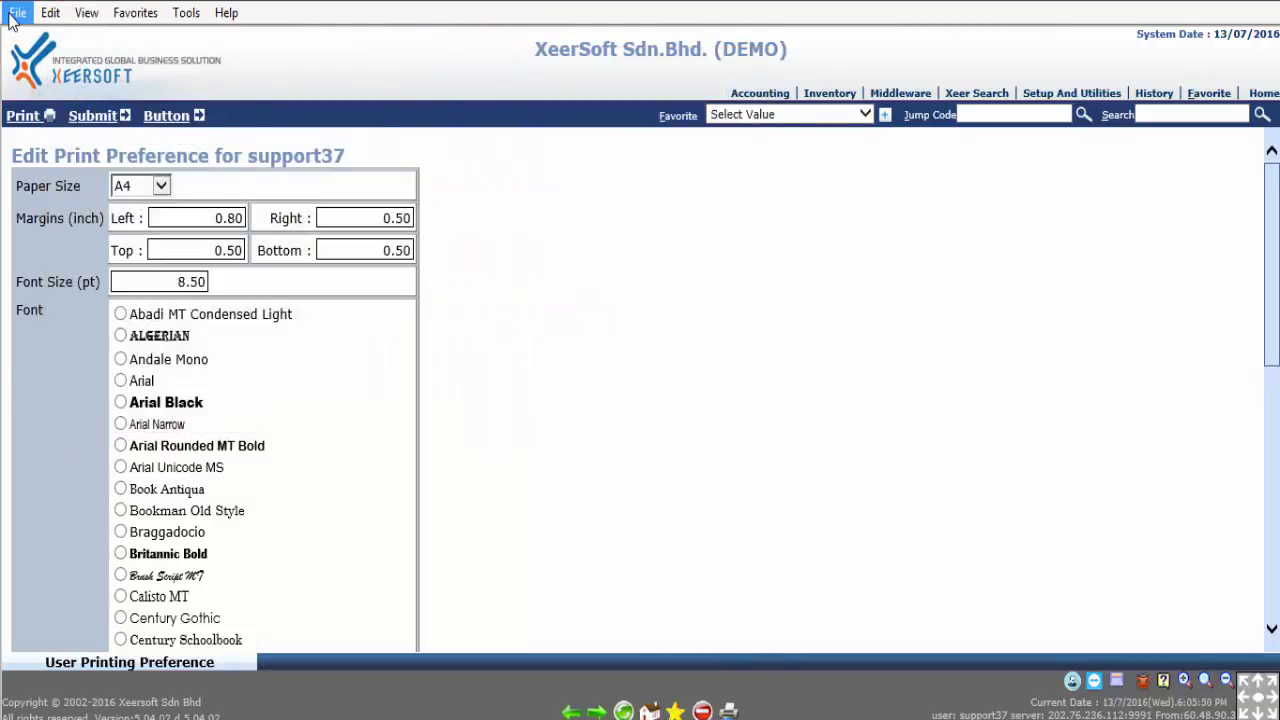
pyautogui.click(18, 12)
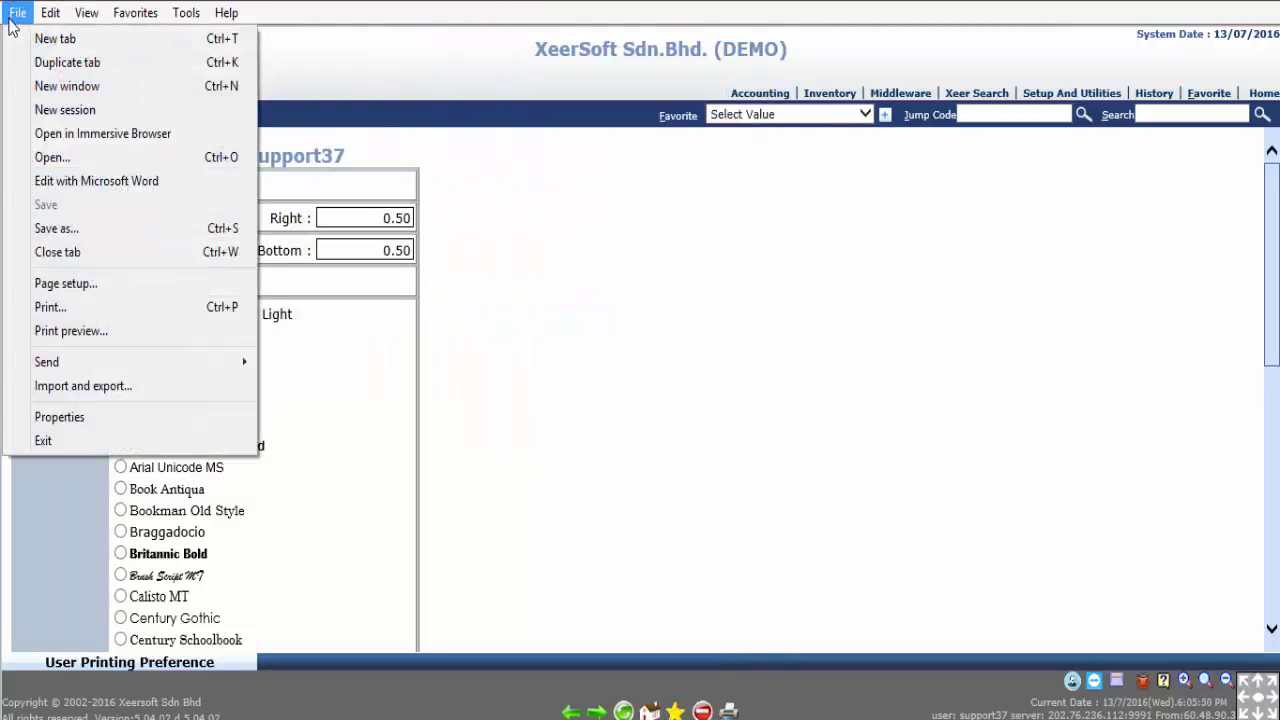
pyautogui.click(66, 283)
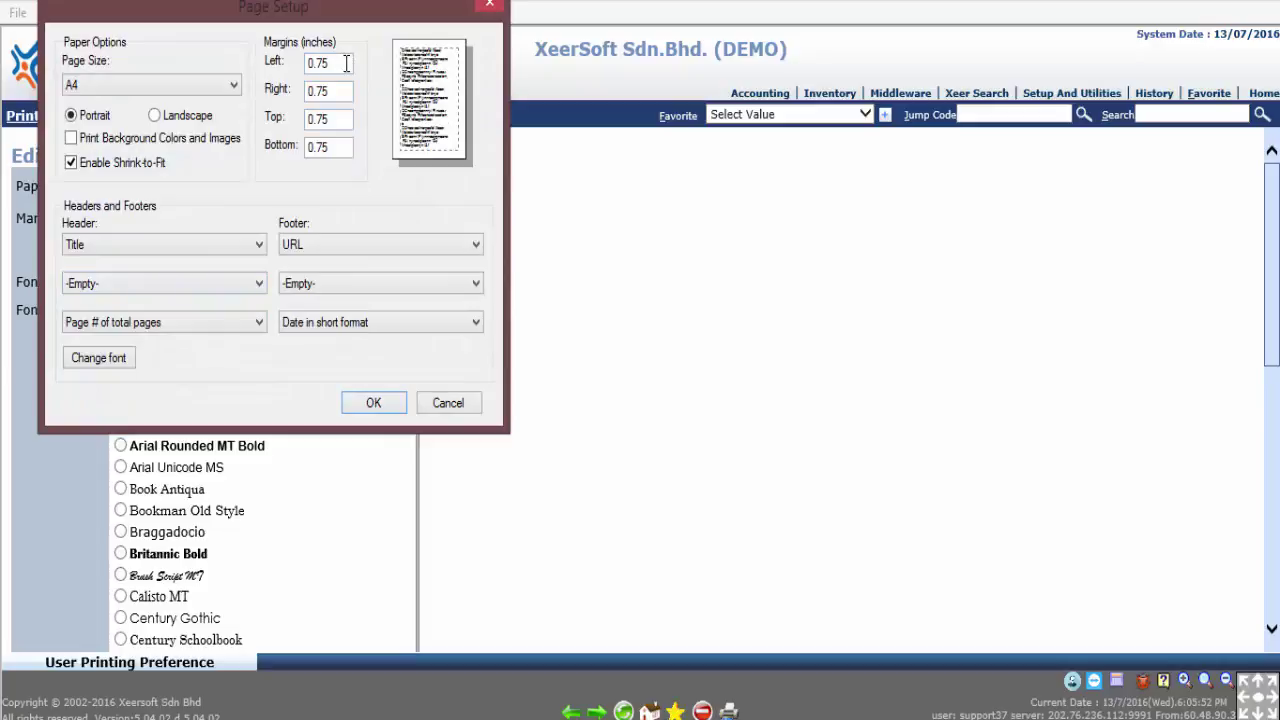
pyautogui.moveTo(346, 64); pyautogui.dragTo(318, 146)
pyautogui.write('8')
pyautogui.write('5')
pyautogui.click(326, 118)
pyautogui.write('5')
pyautogui.click(322, 146)
pyautogui.write('5')
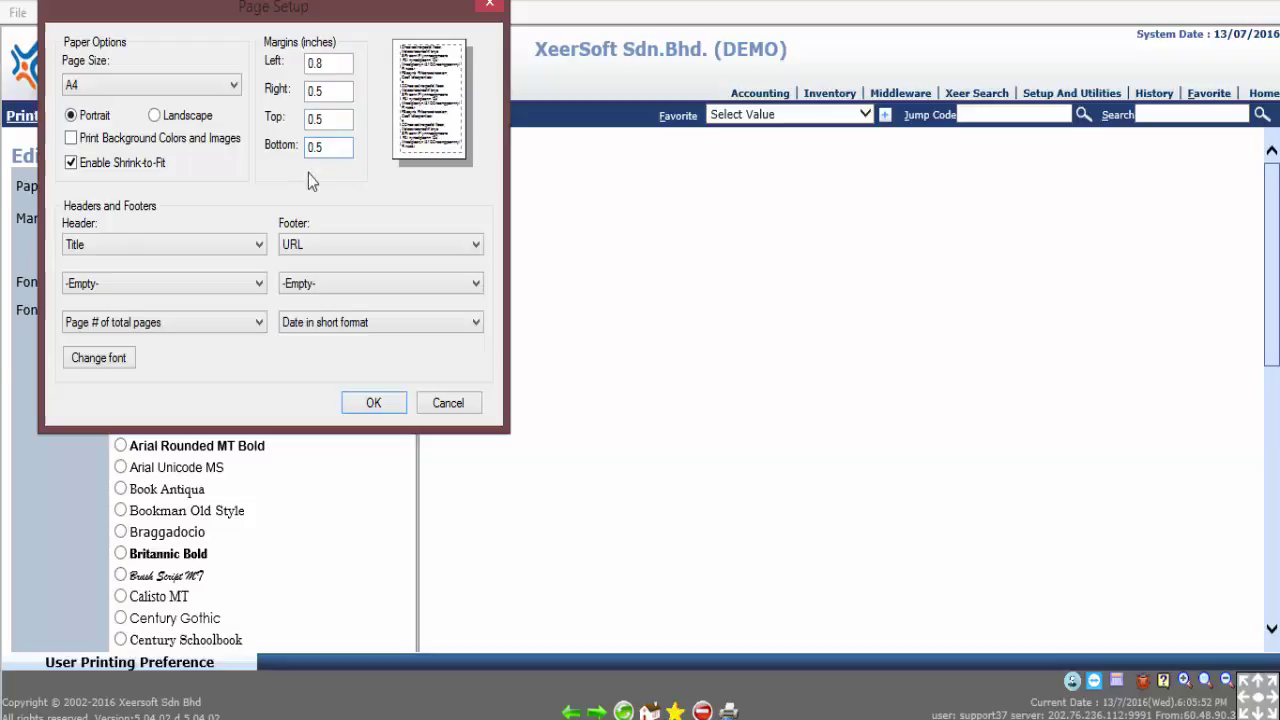
pyautogui.write('7')
# Set the remaining title, page count, date and URL header and footer fields to Empty and accept the page setup.
pyautogui.click(259, 246)
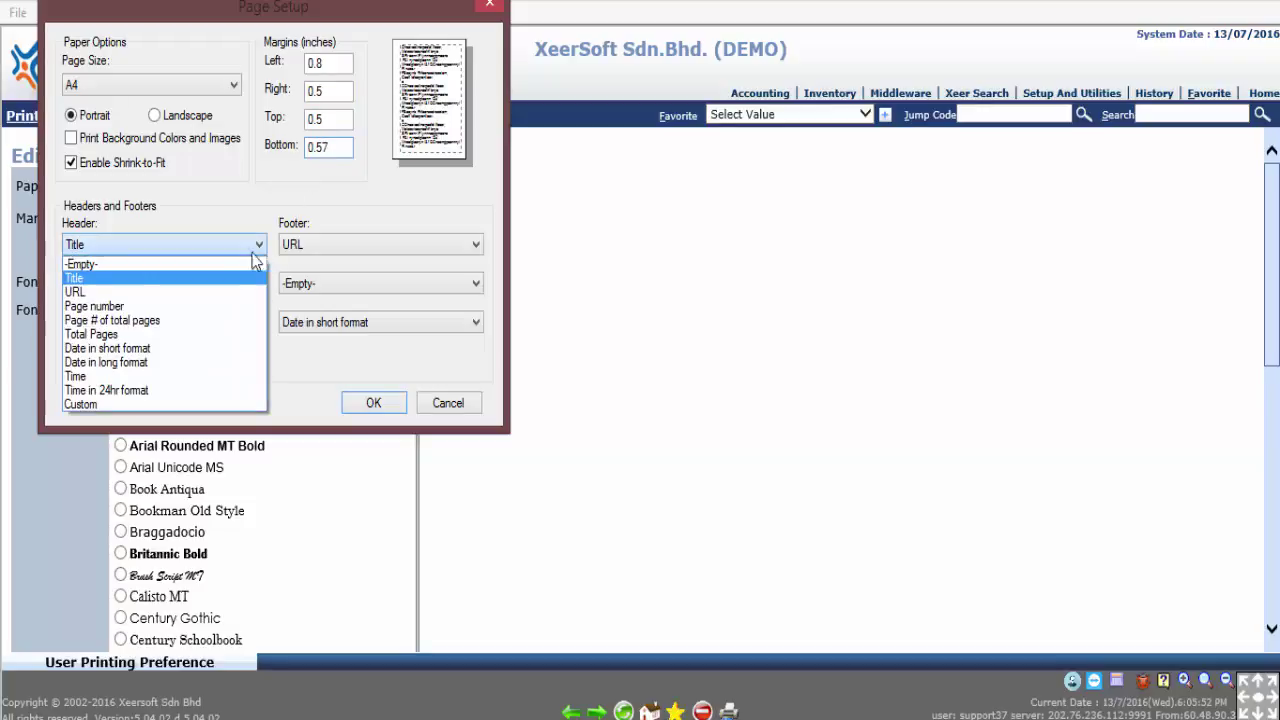
pyautogui.click(160, 261)
pyautogui.click(191, 322)
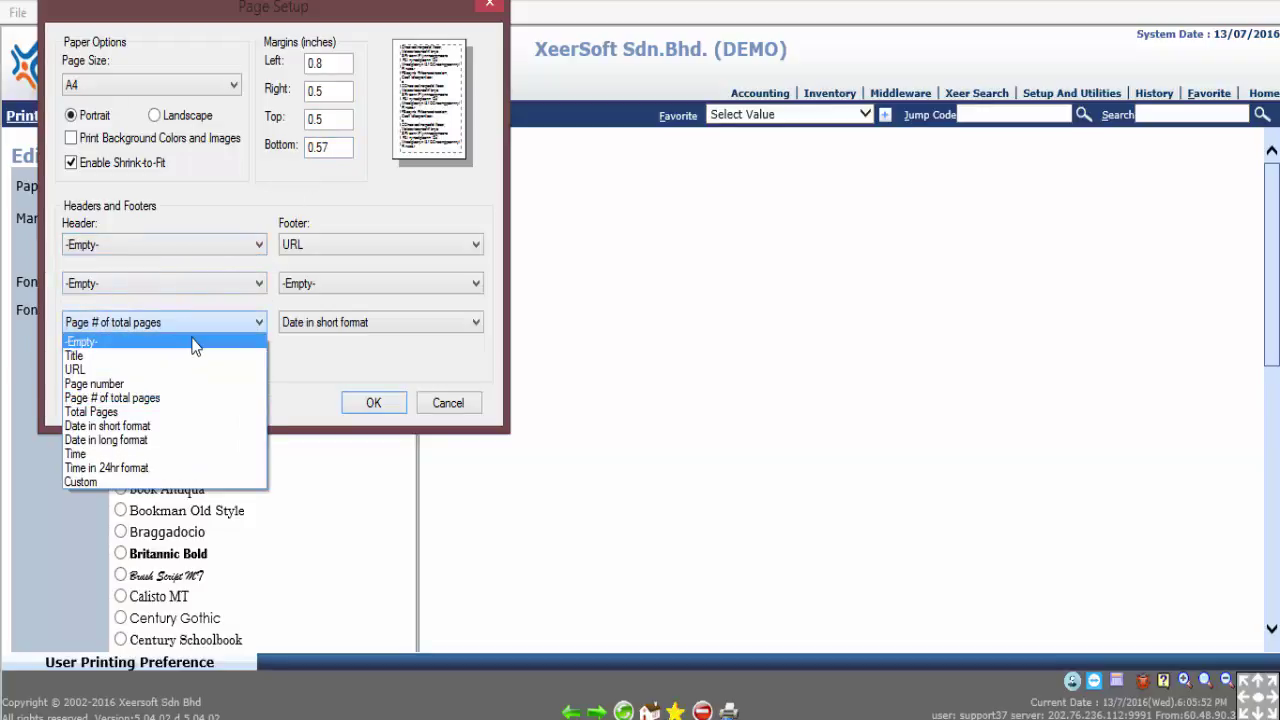
pyautogui.click(191, 343)
pyautogui.click(286, 322)
pyautogui.click(292, 340)
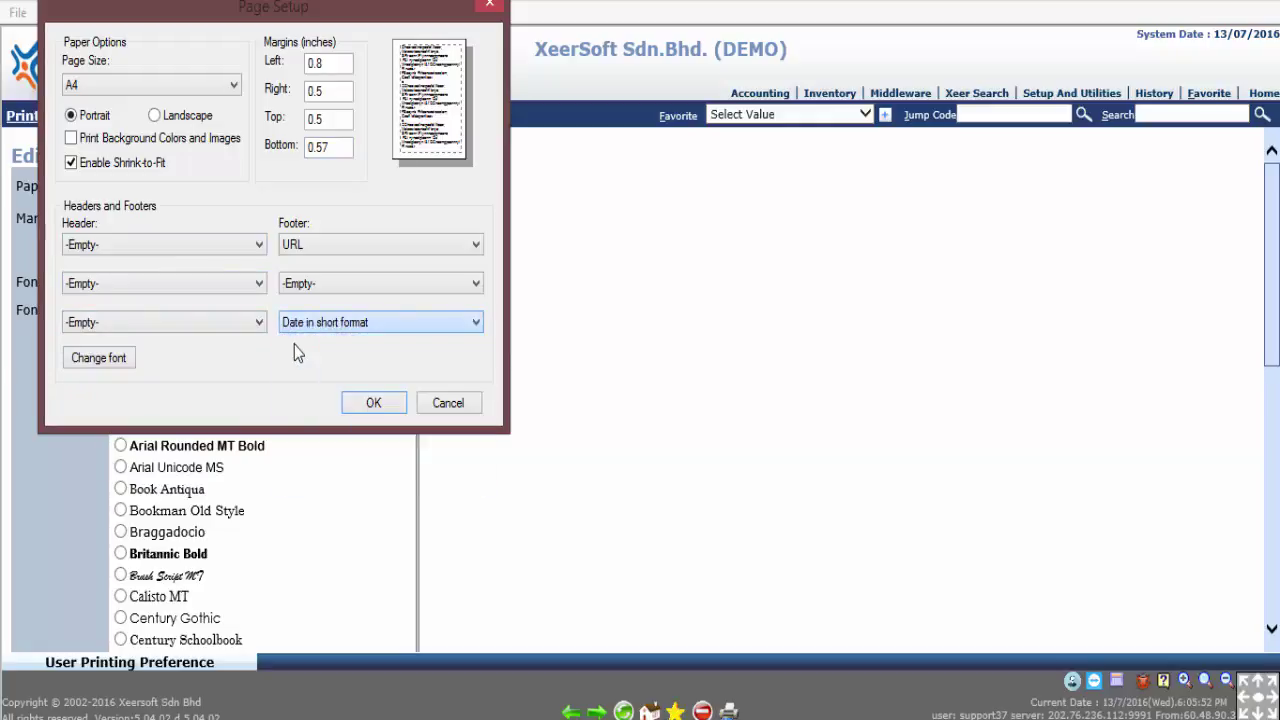
pyautogui.click(320, 246)
pyautogui.click(320, 265)
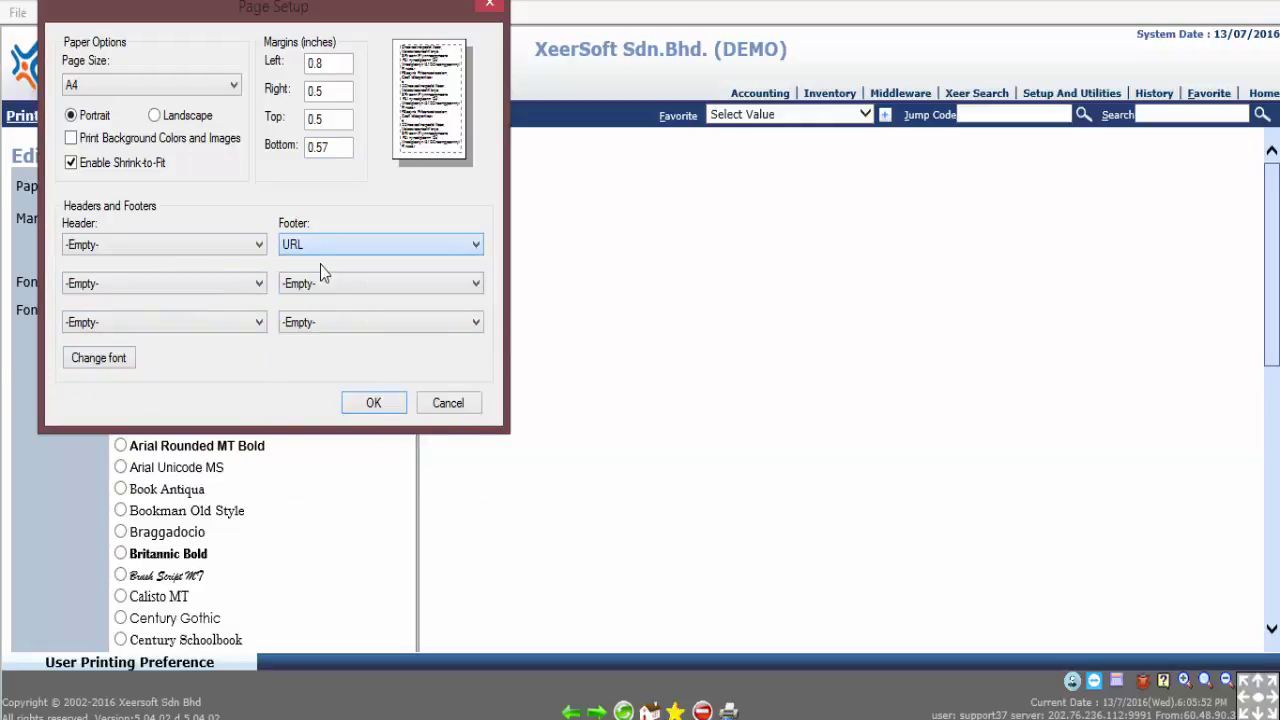
pyautogui.click(379, 408)
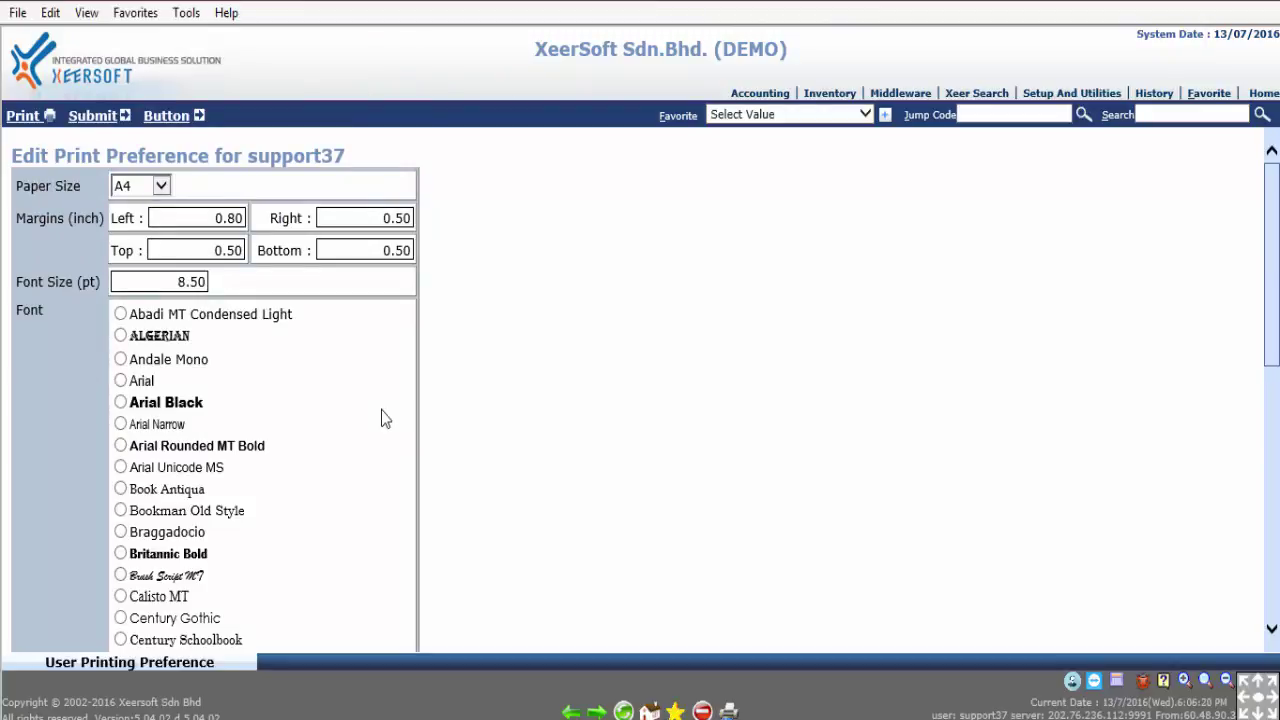
# Open the browser's add-on manager and check MeadCo ScriptX under all add-ons and currently loaded add-ons.
pyautogui.click(185, 14)
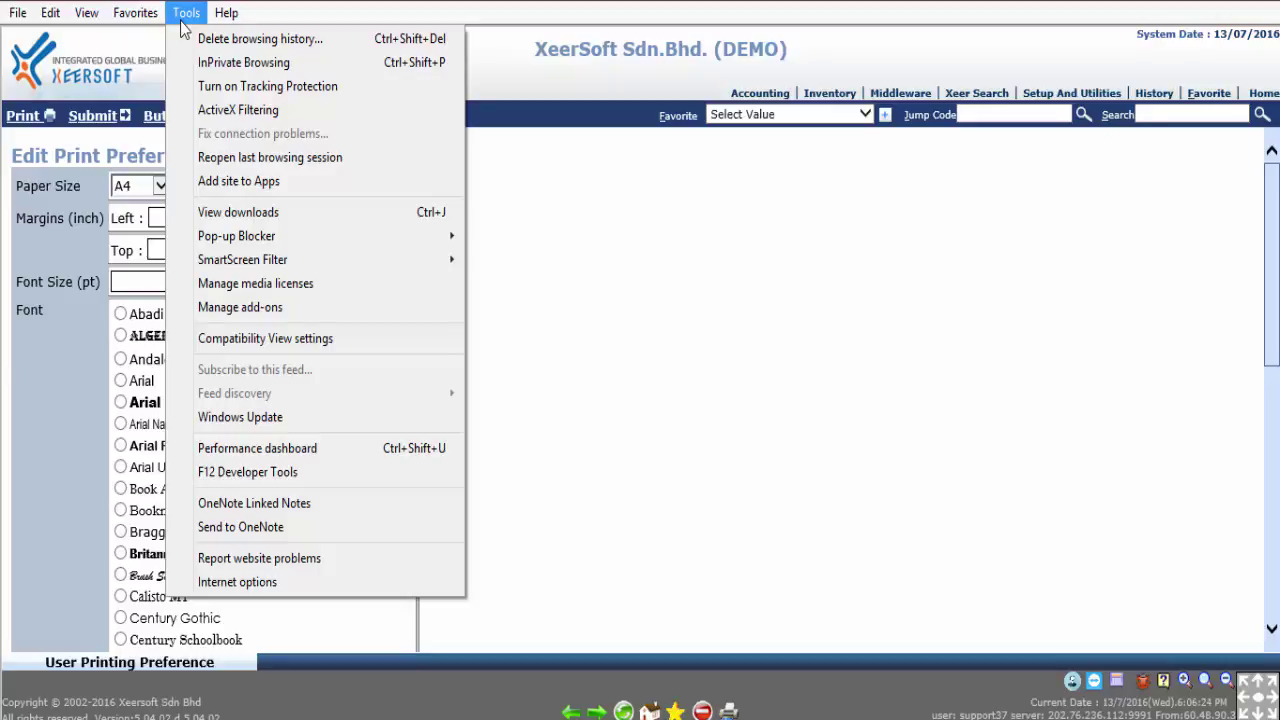
pyautogui.click(216, 308)
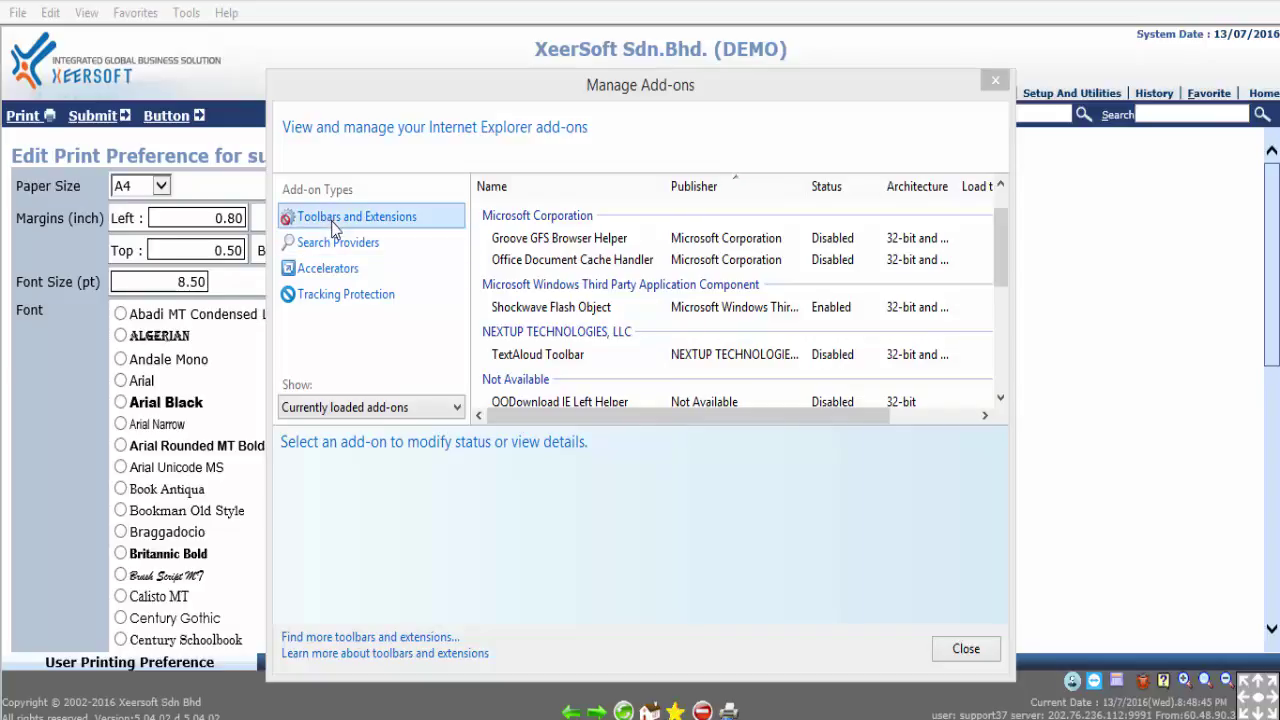
pyautogui.click(405, 407)
pyautogui.click(410, 429)
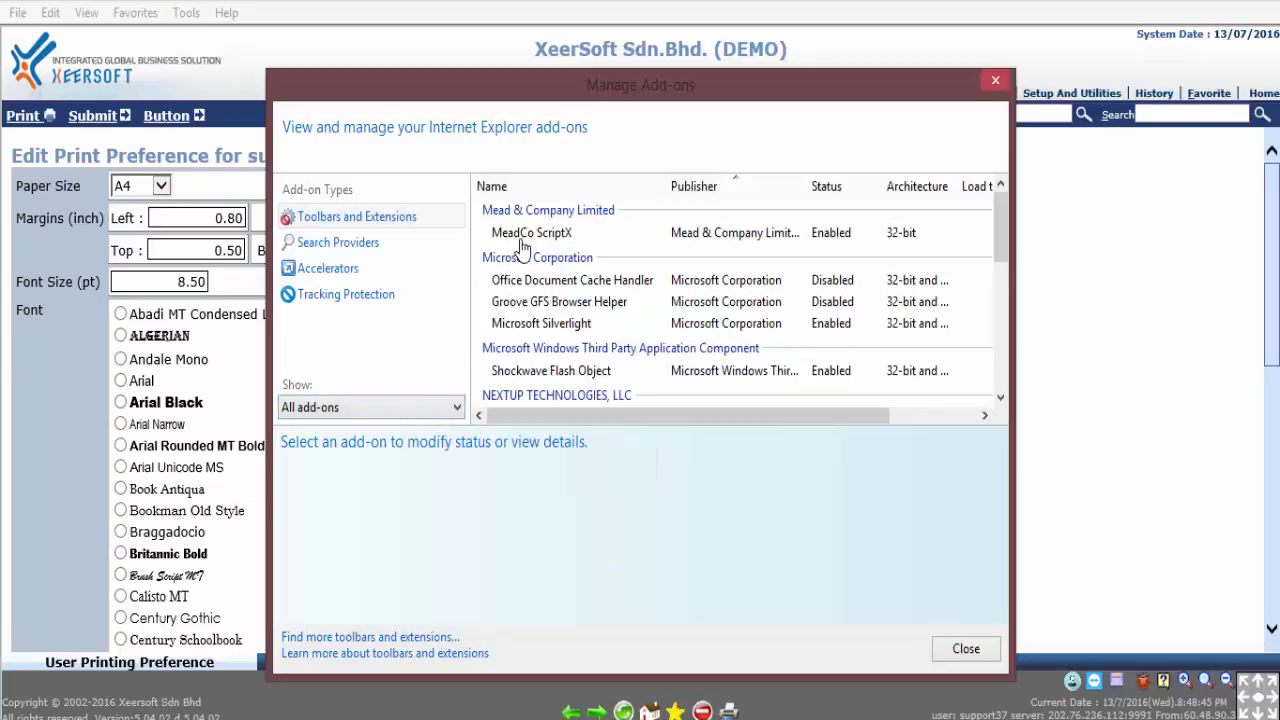
pyautogui.click(432, 408)
pyautogui.click(423, 446)
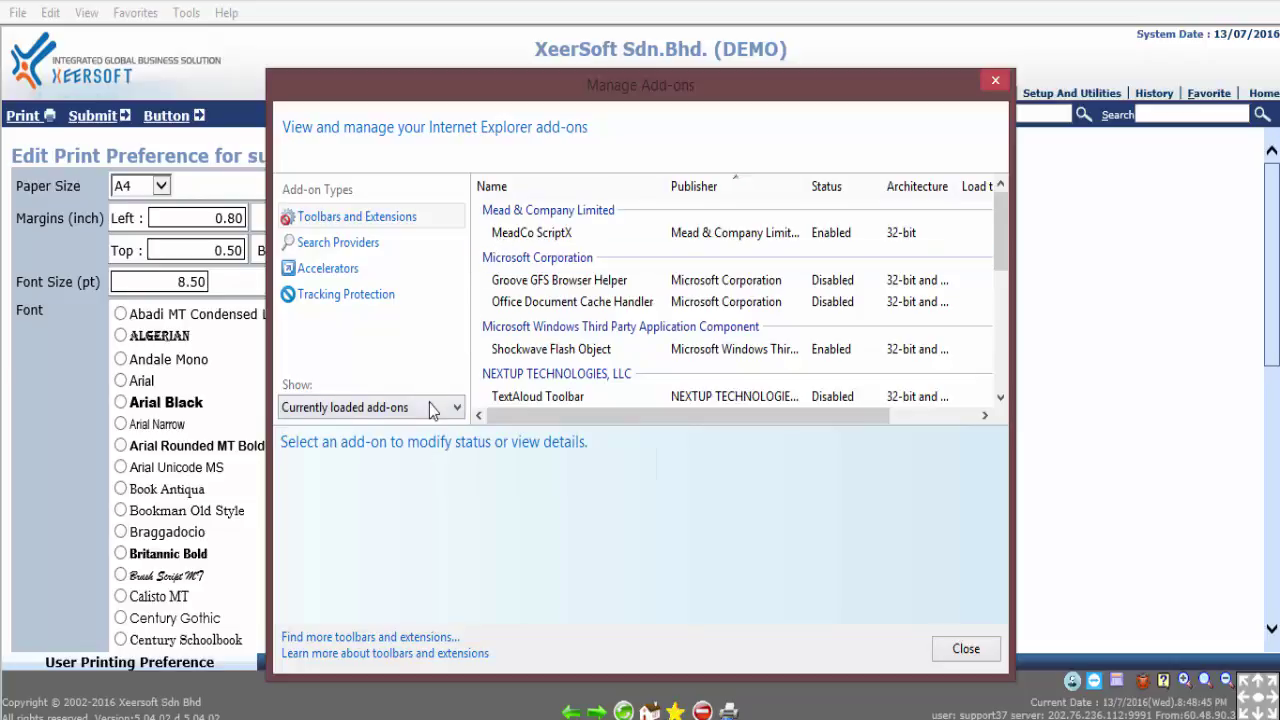
# Check the MeadCo entries among the add-ons that run without permission, close the add-on manager and return to the home page.
pyautogui.click(432, 408)
pyautogui.click(423, 461)
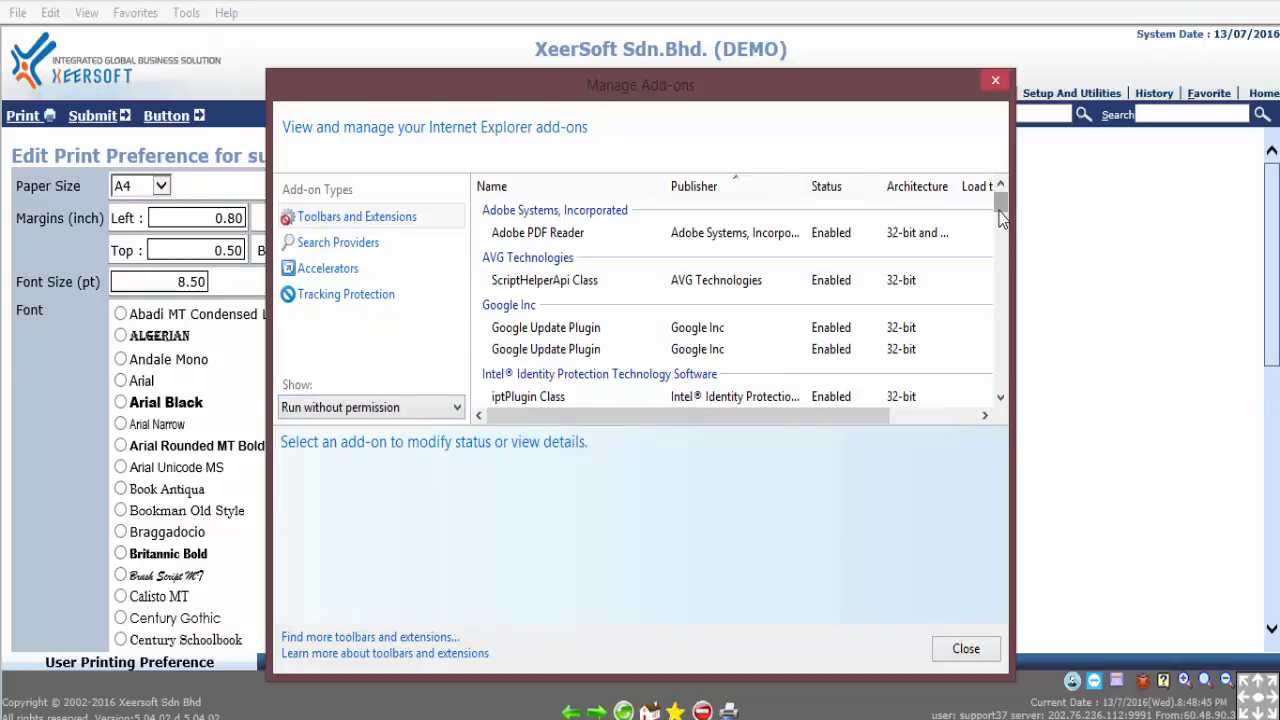
pyautogui.moveTo(997, 206); pyautogui.dragTo(997, 234)
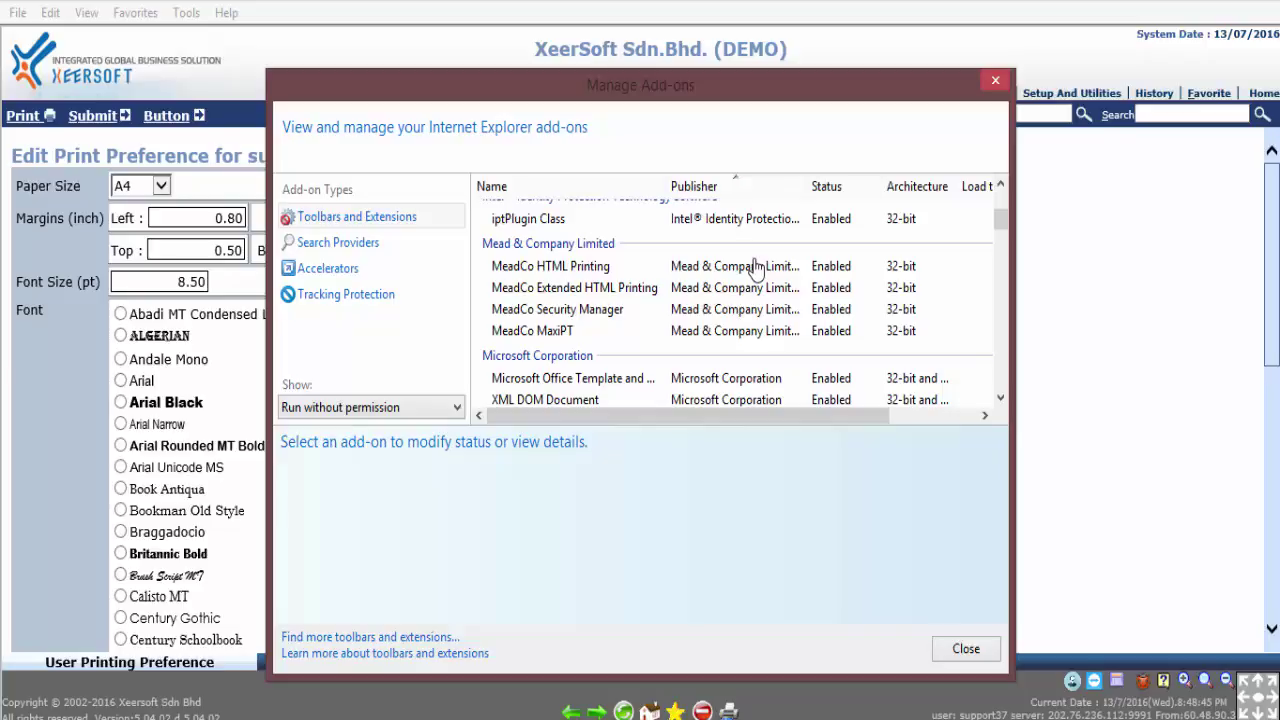
pyautogui.click(963, 648)
pyautogui.click(650, 711)
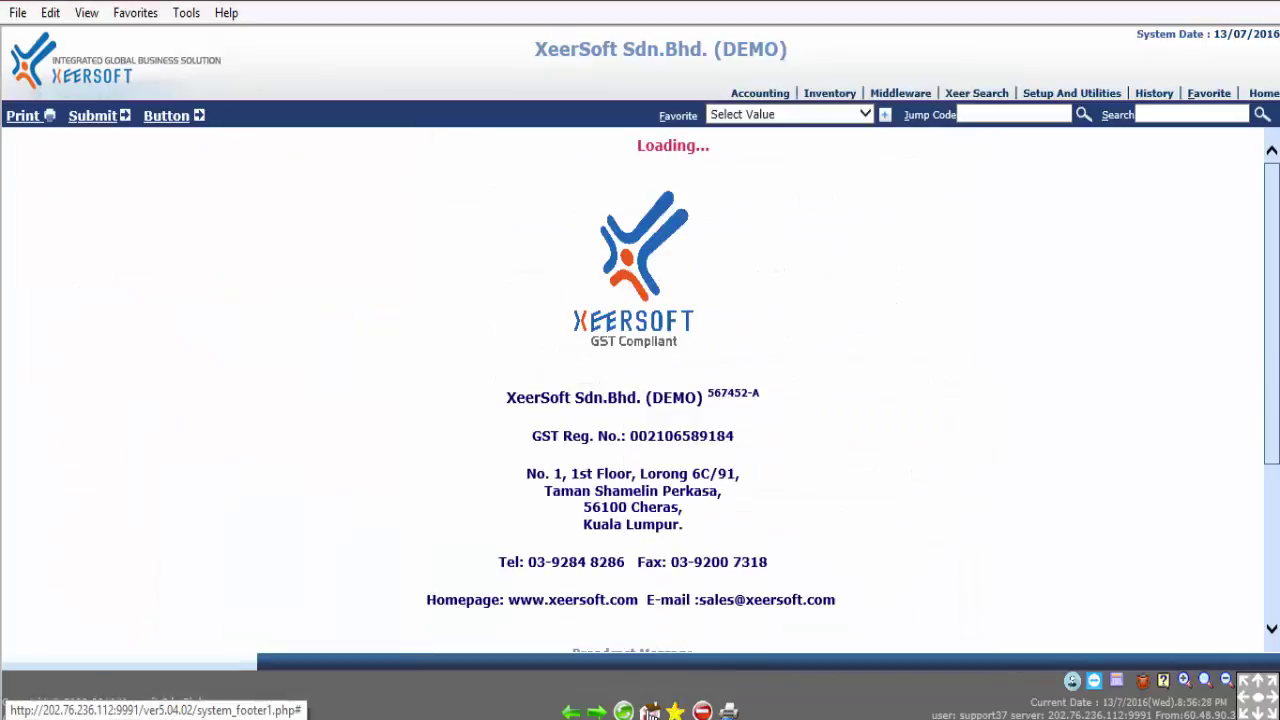